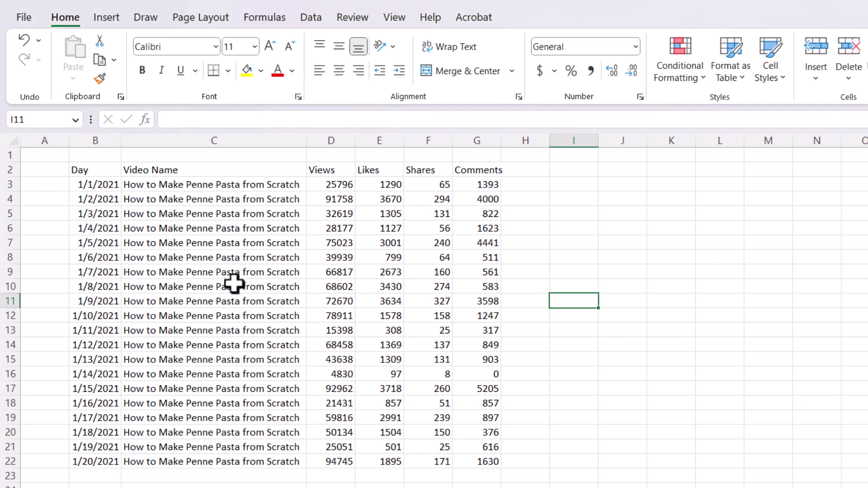
Create a PivotTable from the video data B2:G22, placed at cell I2 of the existing worksheet
{"action": "left_click_drag", "start_coordinate": [101, 174], "coordinate": [476, 464]}
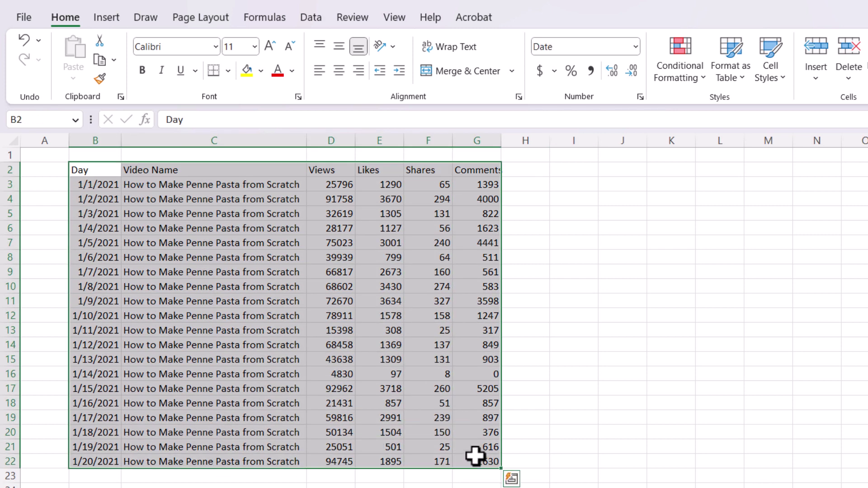
{"action": "key", "text": "alt+n"}
{"action": "key", "text": "v"}
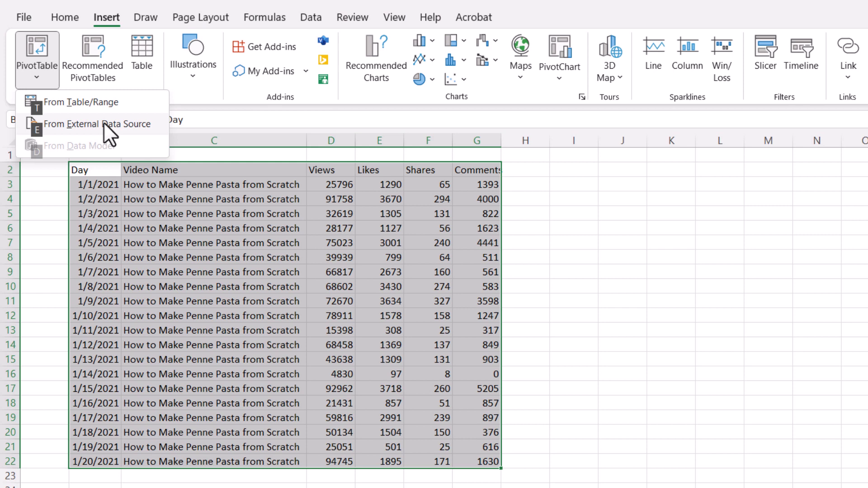
{"action": "key", "text": "Escape"}
{"action": "key", "text": "v"}
{"action": "key", "text": "t"}
{"action": "left_click", "coordinate": [463, 294]}
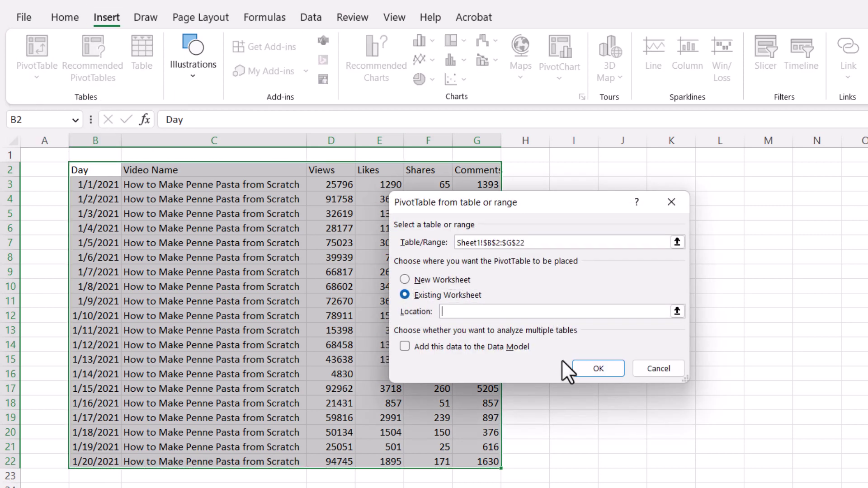
{"action": "left_click", "coordinate": [677, 311]}
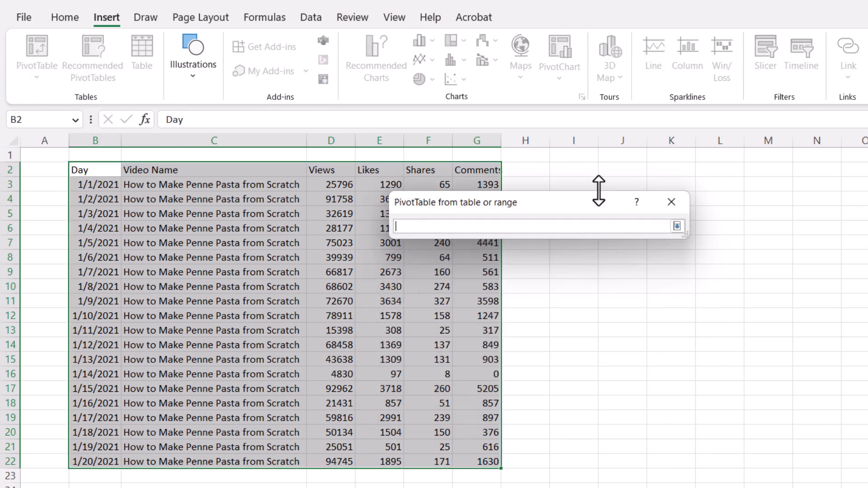
{"action": "left_click", "coordinate": [585, 173]}
{"action": "left_click", "coordinate": [678, 226]}
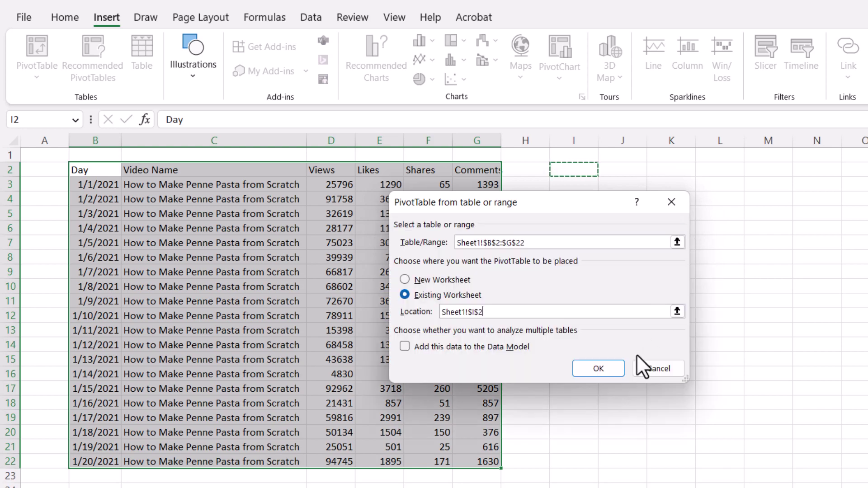
{"action": "left_click", "coordinate": [599, 368]}
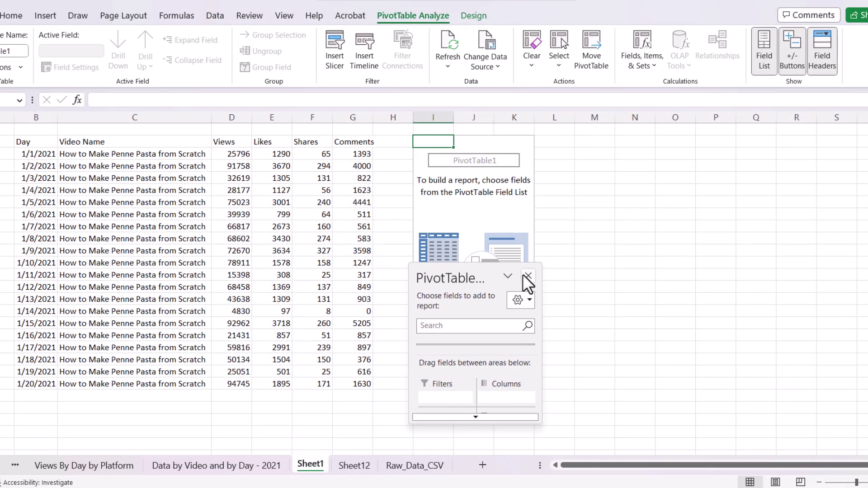
Sum Views, Likes, Shares and Comments in the pivot, with Day as the row field
{"action": "left_click_drag", "start_coordinate": [490, 277], "coordinate": [773, 128]}
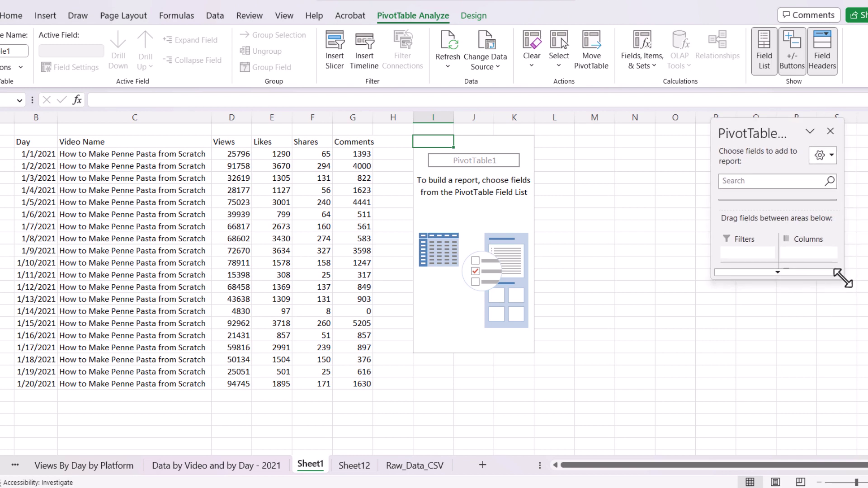
{"action": "left_click_drag", "start_coordinate": [838, 273], "coordinate": [864, 444]}
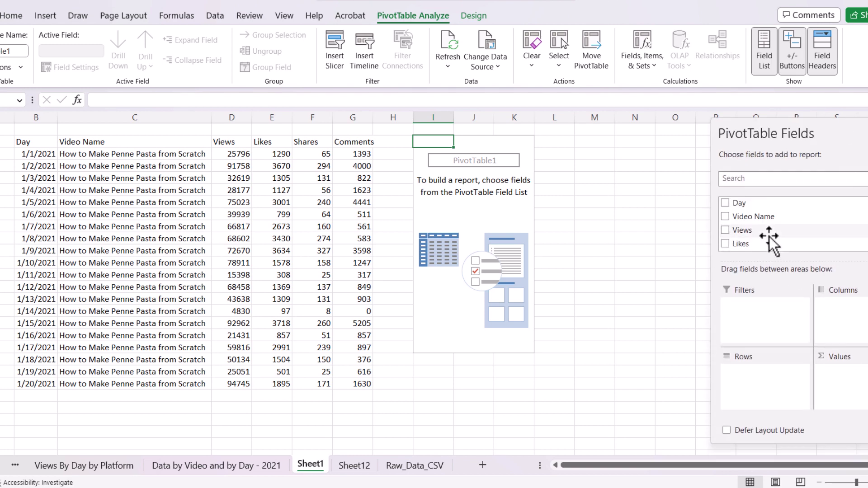
{"action": "left_click", "coordinate": [726, 230]}
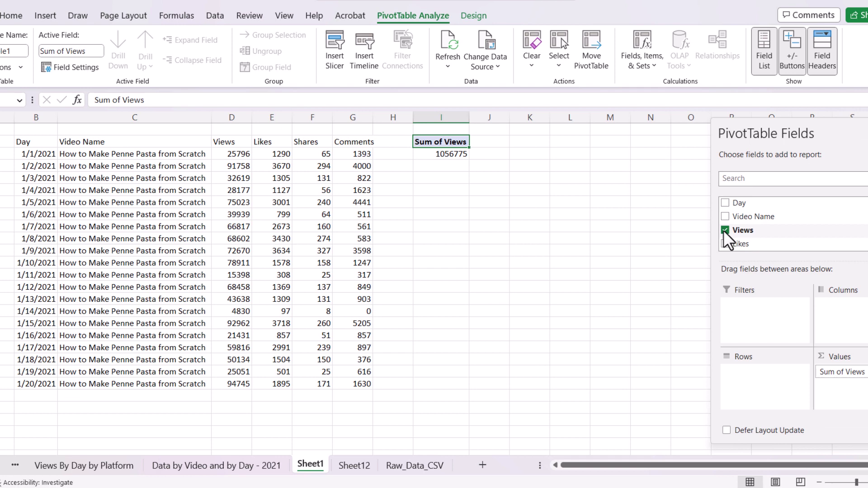
{"action": "left_click", "coordinate": [726, 244]}
{"action": "scroll", "coordinate": [732, 235], "scroll_direction": "down", "scroll_amount": 2}
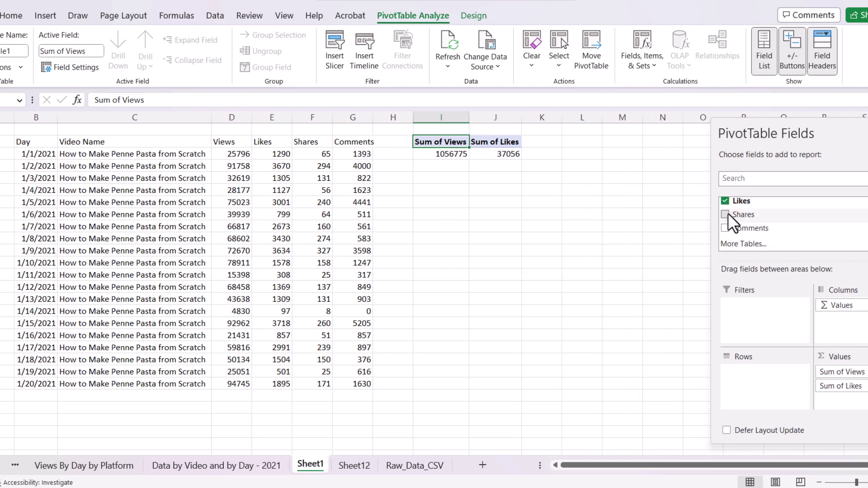
{"action": "left_click", "coordinate": [725, 214]}
{"action": "left_click", "coordinate": [725, 228]}
{"action": "scroll", "coordinate": [784, 247], "scroll_direction": "up", "scroll_amount": 2}
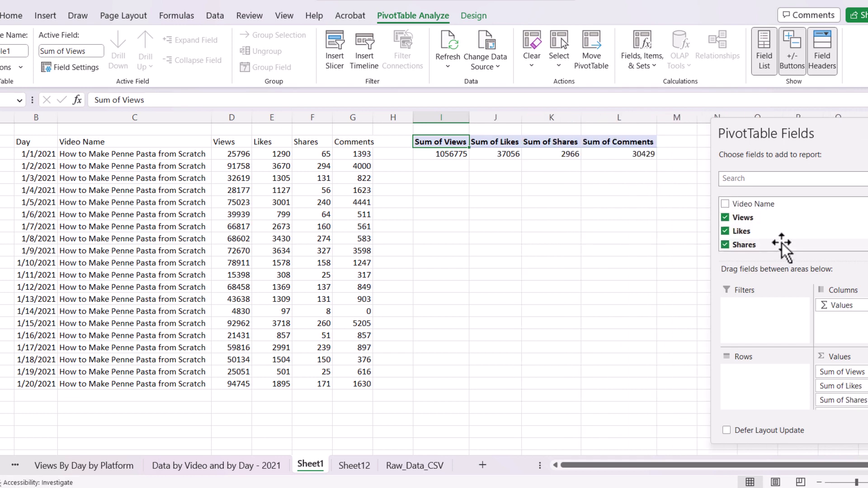
{"action": "scroll", "coordinate": [768, 231], "scroll_direction": "up", "scroll_amount": 1}
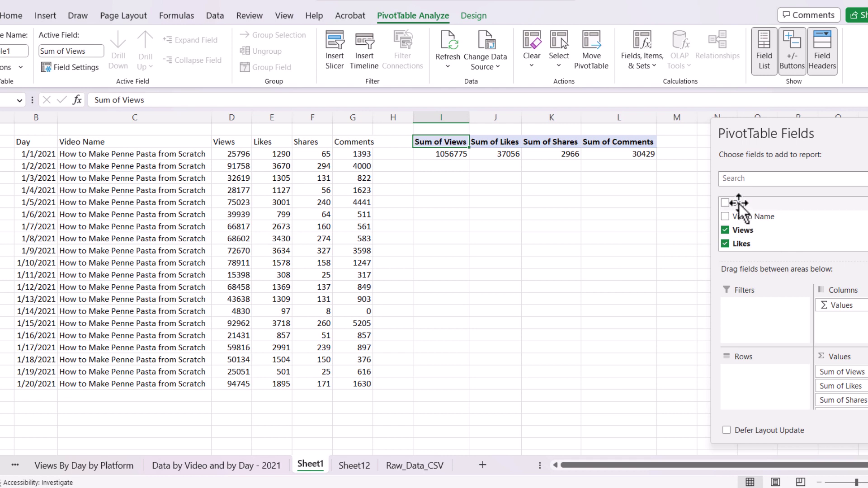
{"action": "left_click_drag", "start_coordinate": [739, 203], "coordinate": [760, 378]}
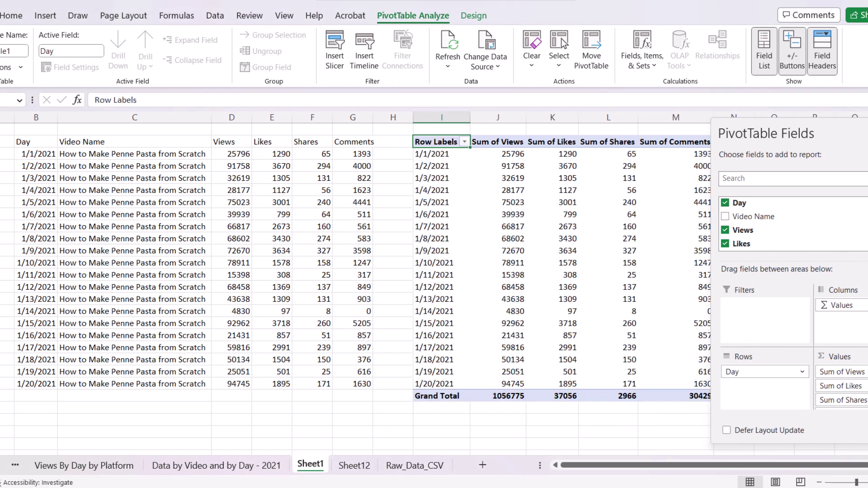
Group the pivot's dates by Days instead of Months, in 3-day intervals
{"action": "left_click", "coordinate": [764, 50]}
{"action": "right_click", "coordinate": [451, 167]}
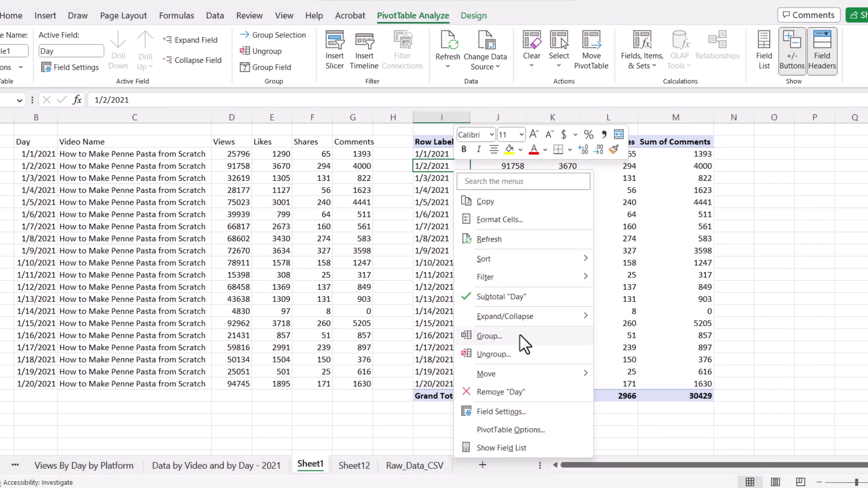
{"action": "left_click", "coordinate": [519, 335]}
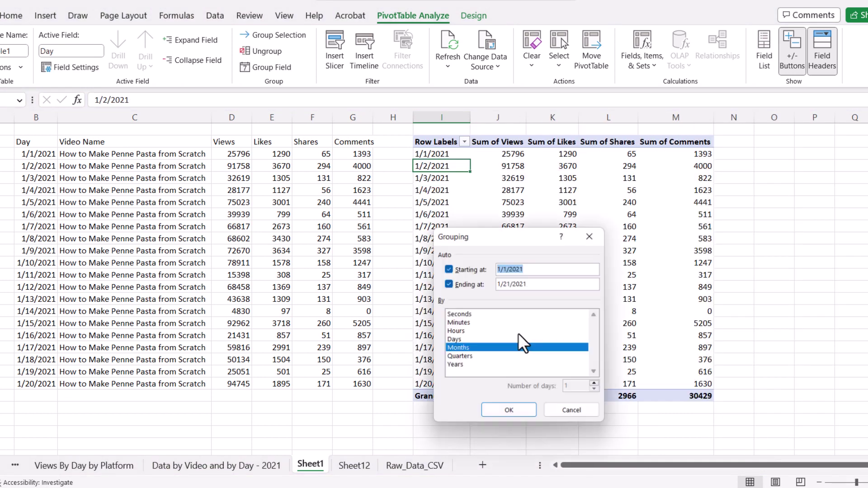
{"action": "left_click", "coordinate": [471, 340]}
{"action": "left_click", "coordinate": [472, 349]}
{"action": "left_click", "coordinate": [596, 384]}
{"action": "left_click", "coordinate": [595, 385]}
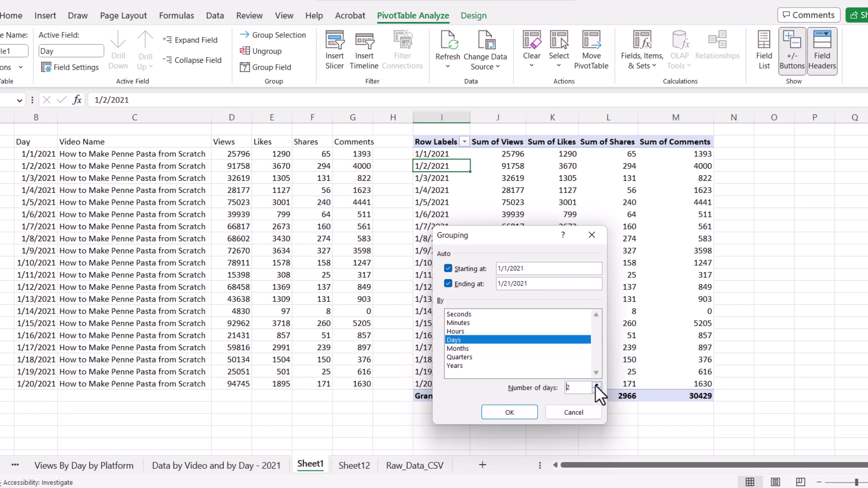
{"action": "left_click", "coordinate": [513, 412]}
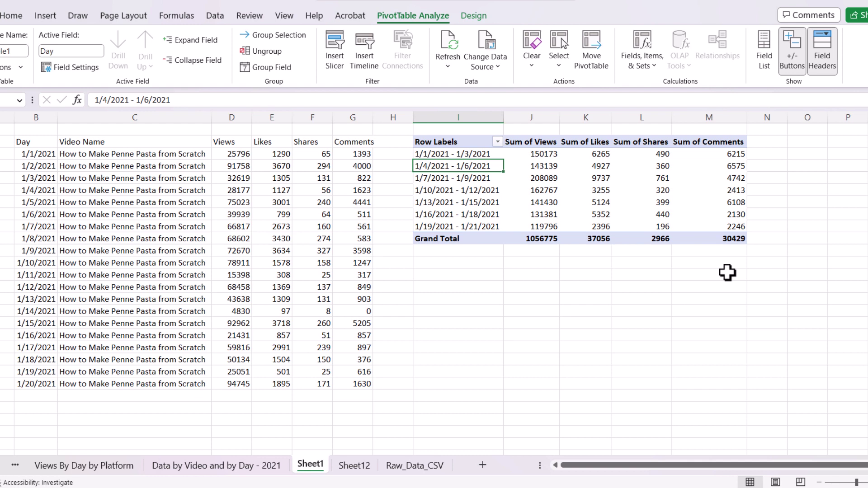
Reopen the pivot field list, search it for 'views', clear the search, then close the pane
{"action": "left_click", "coordinate": [639, 203]}
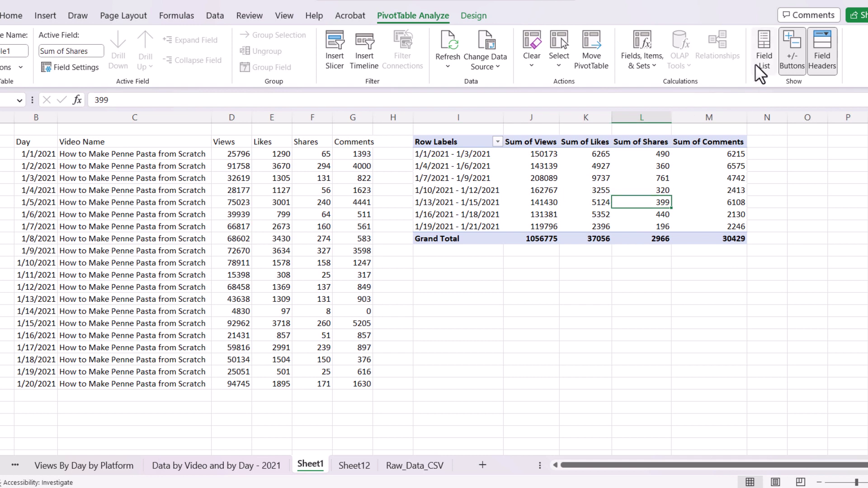
{"action": "left_click", "coordinate": [763, 51]}
{"action": "scroll", "coordinate": [795, 226], "scroll_direction": "down", "scroll_amount": 2}
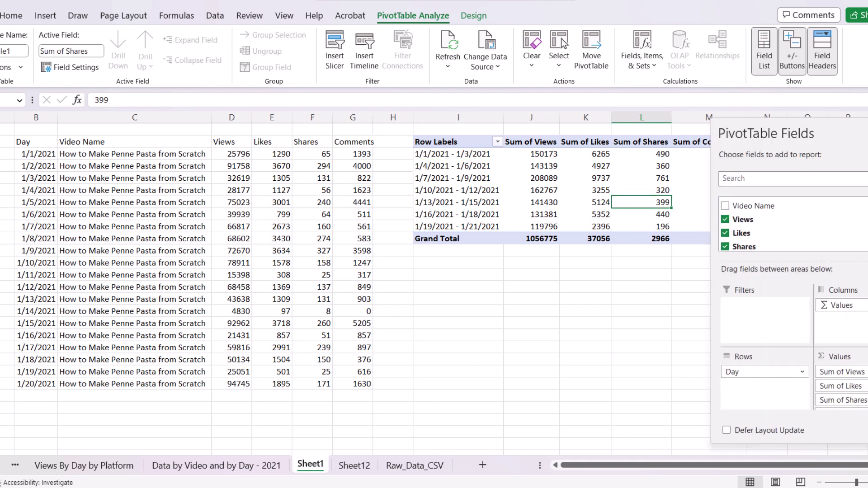
{"action": "scroll", "coordinate": [791, 222], "scroll_direction": "down", "scroll_amount": 1}
{"action": "scroll", "coordinate": [791, 222], "scroll_direction": "up", "scroll_amount": 3}
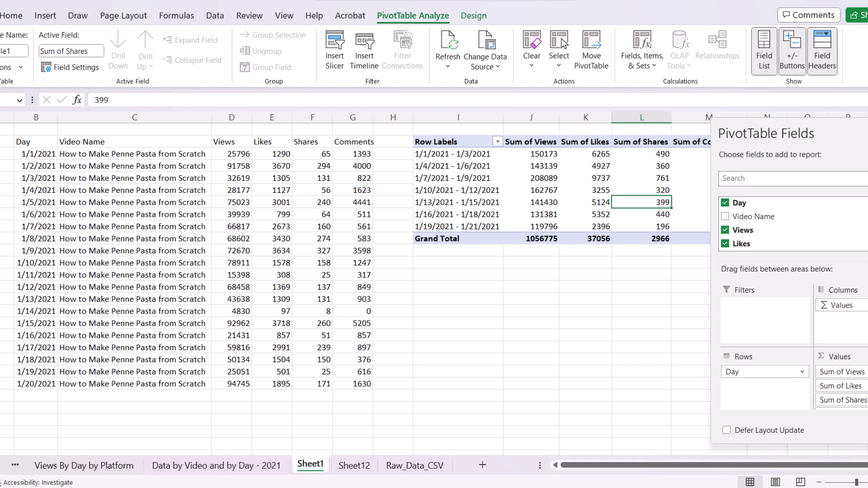
{"action": "left_click", "coordinate": [773, 178]}
{"action": "type", "text": "views"}
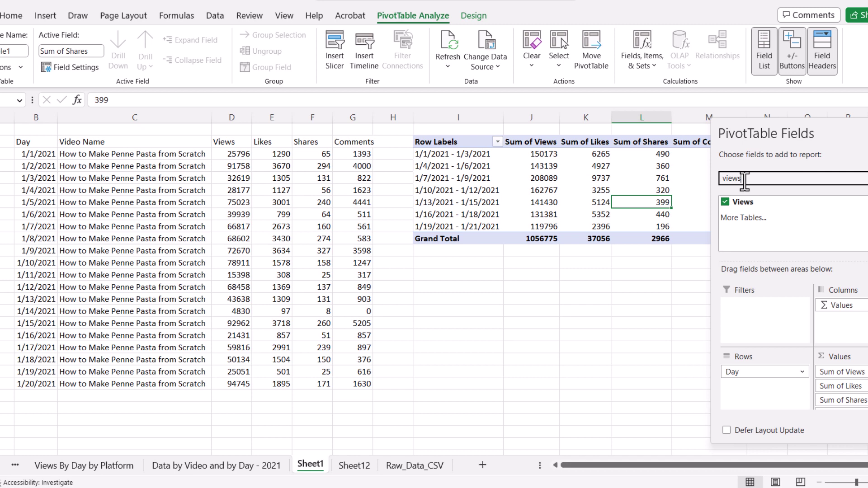
{"action": "double_click", "coordinate": [743, 178]}
{"action": "key", "text": "BackSpace"}
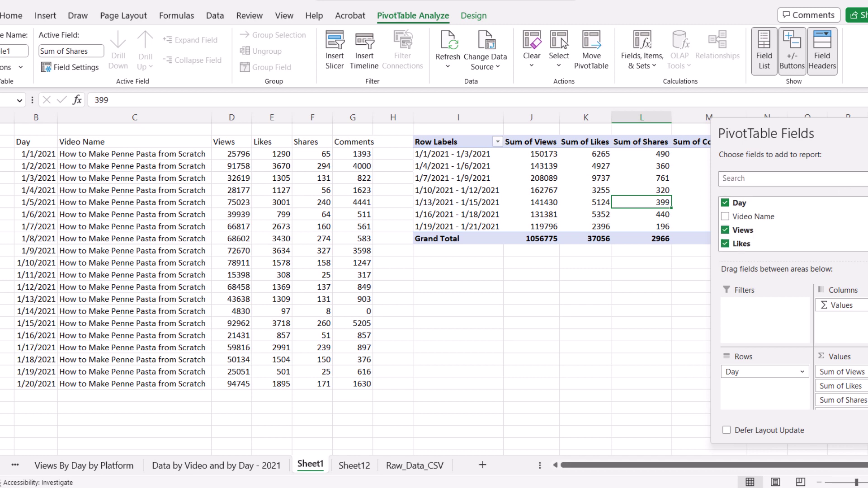
{"action": "left_click", "coordinate": [865, 134]}
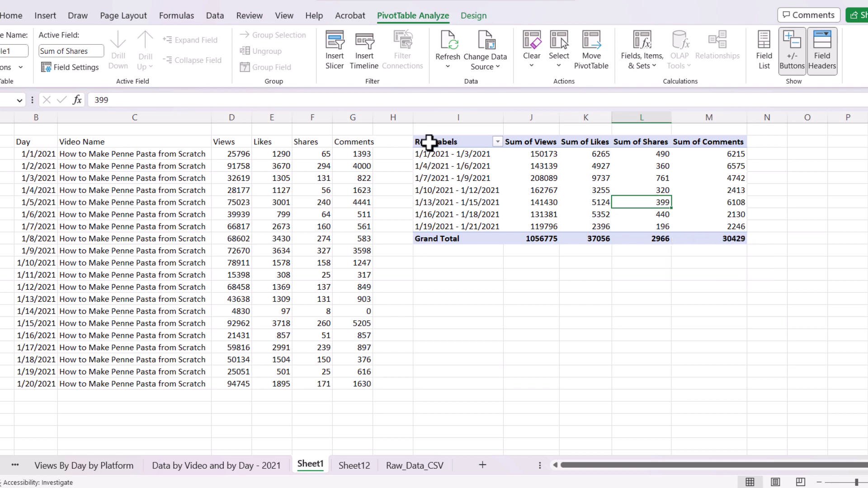
Delete the date-grouped pivot table and return to a cell in the source data
{"action": "left_click_drag", "start_coordinate": [447, 142], "coordinate": [700, 238]}
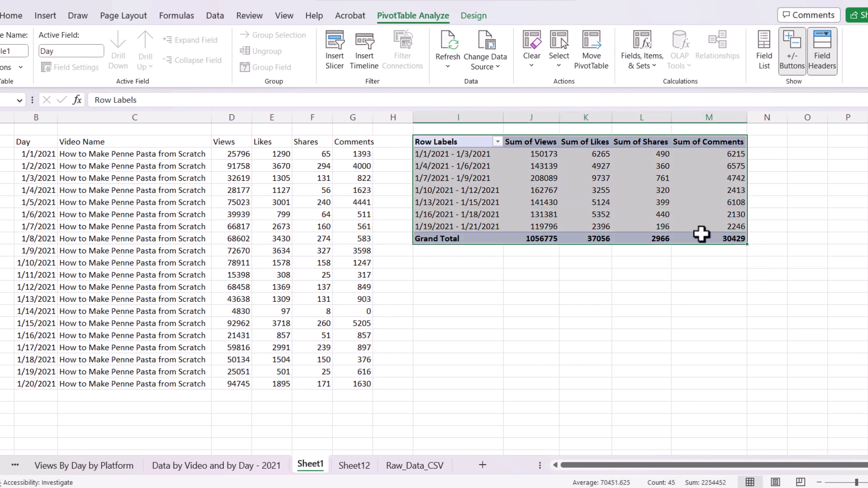
{"action": "key", "text": "Delete"}
{"action": "left_click", "coordinate": [431, 283]}
{"action": "left_click", "coordinate": [116, 166]}
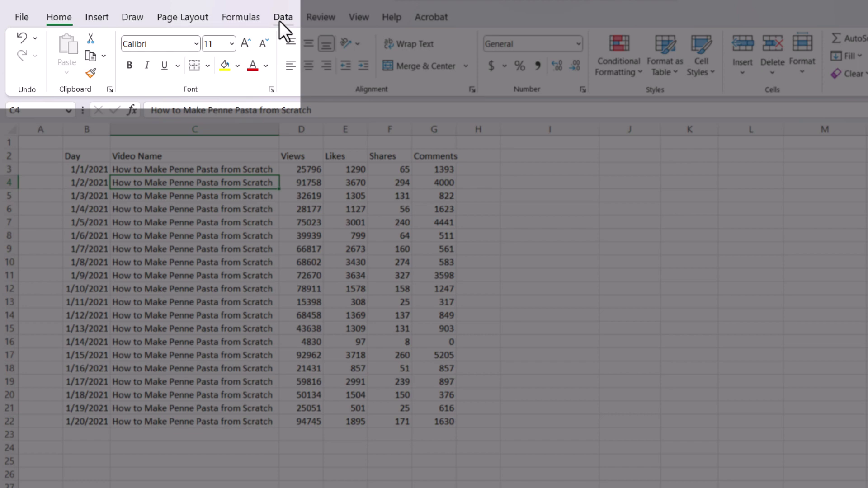
{"action": "left_click", "coordinate": [281, 18]}
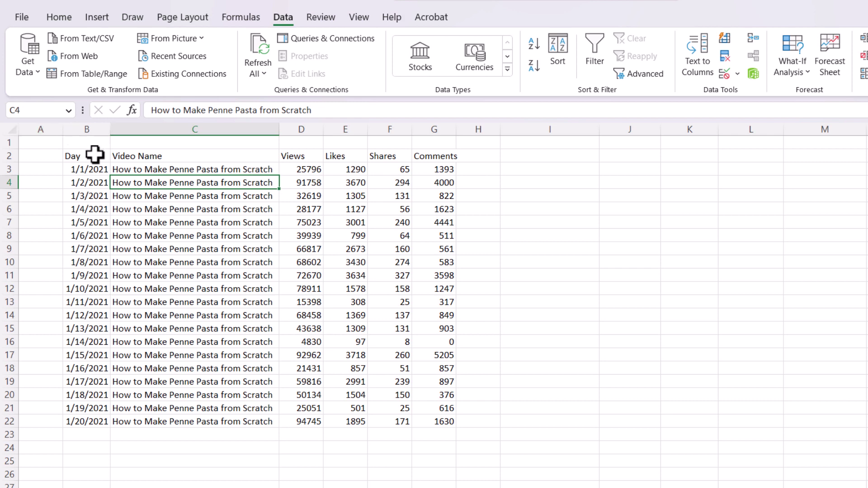
Turn B2:G22 into a table with headers and load it into the Power Query Editor
{"action": "mouse_move", "coordinate": [92, 156]}
{"action": "left_mouse_down"}
{"action": "mouse_move", "coordinate": [163, 158]}
{"action": "mouse_move", "coordinate": [419, 277]}
{"action": "mouse_move", "coordinate": [430, 418]}
{"action": "left_mouse_up"}
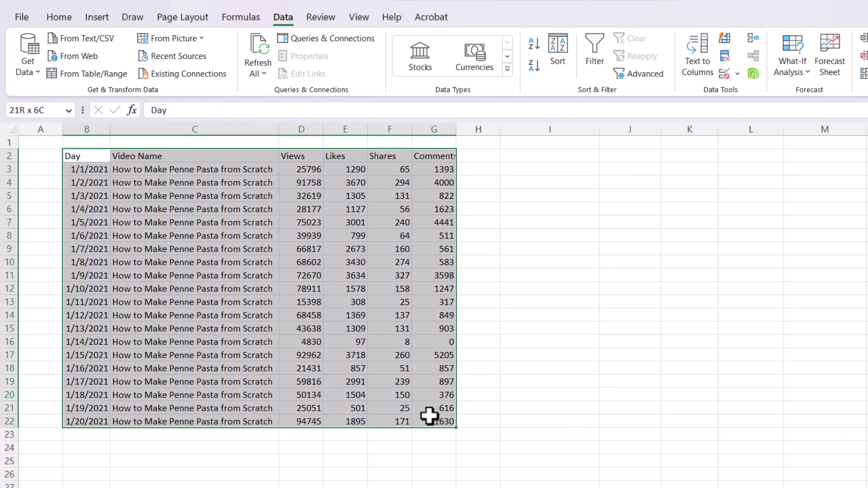
{"action": "left_click", "coordinate": [111, 69]}
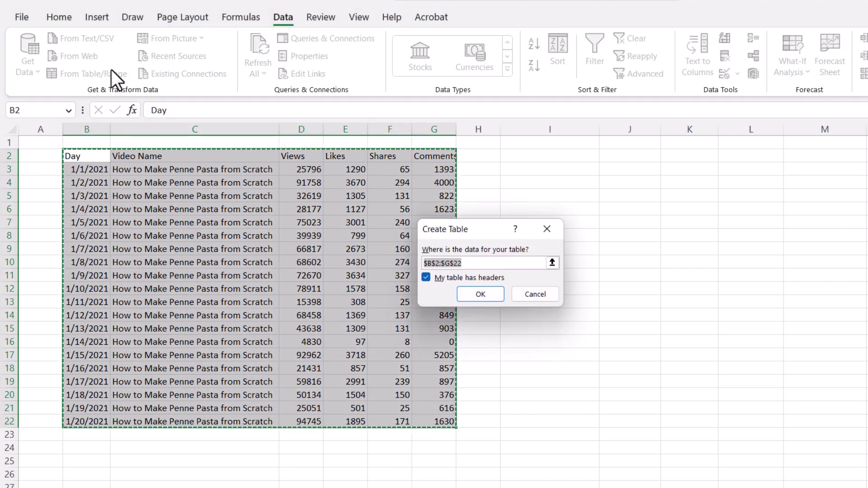
{"action": "left_click", "coordinate": [477, 295]}
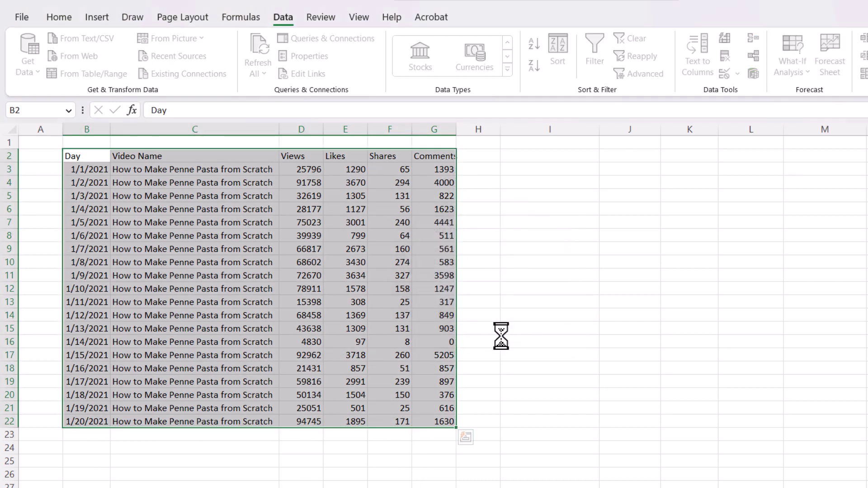
{"action": "left_click_drag", "start_coordinate": [446, 459], "coordinate": [373, 465]}
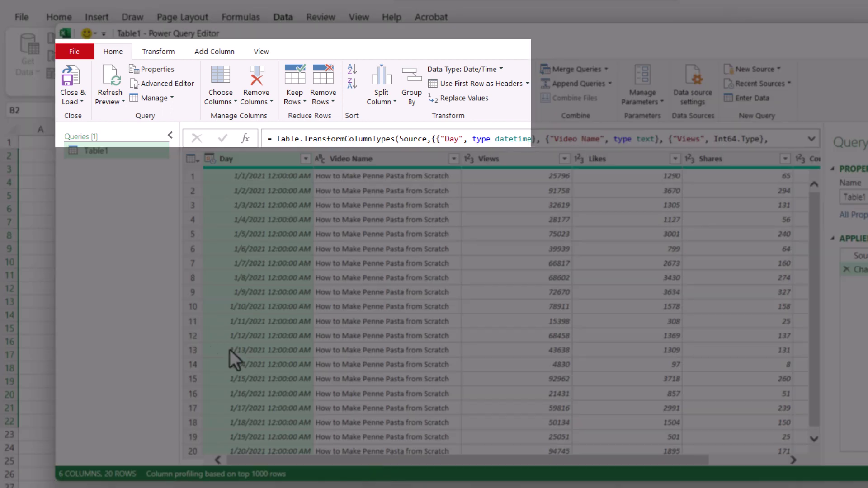
Unpivot the Views, Likes, Shares and Comments columns into Attribute and Value rows
{"action": "left_click", "coordinate": [159, 51]}
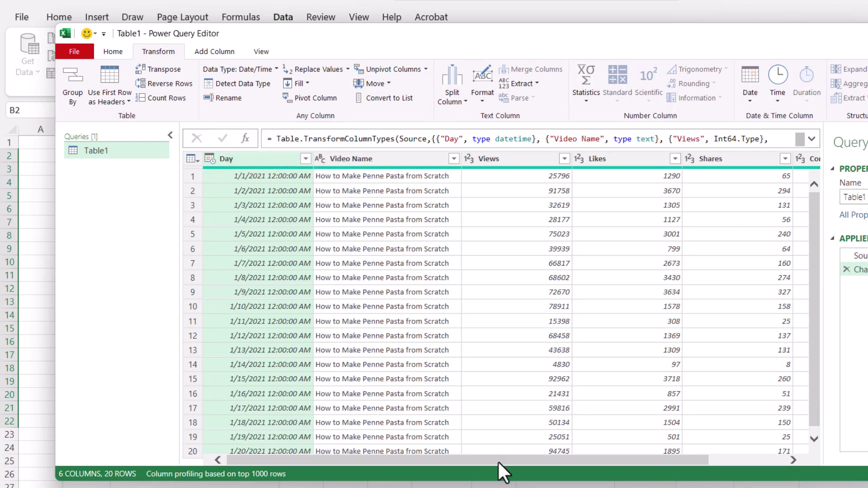
{"action": "left_click_drag", "start_coordinate": [498, 460], "coordinate": [595, 459]}
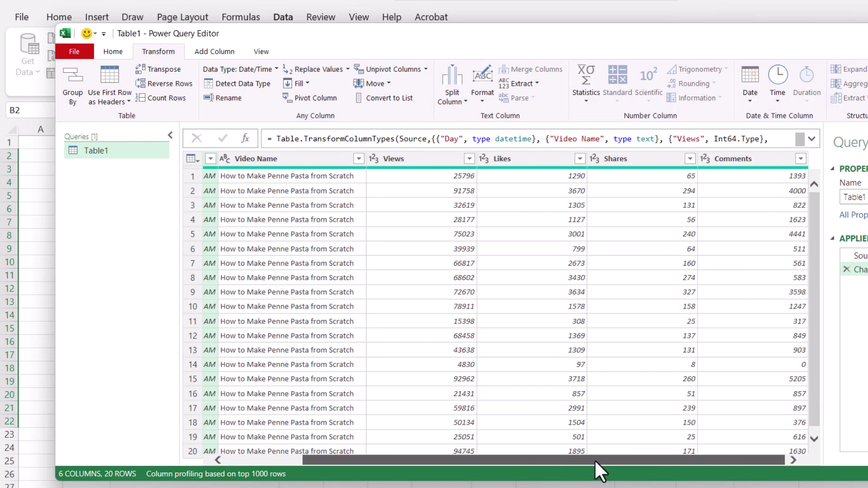
{"action": "left_click", "coordinate": [430, 161]}
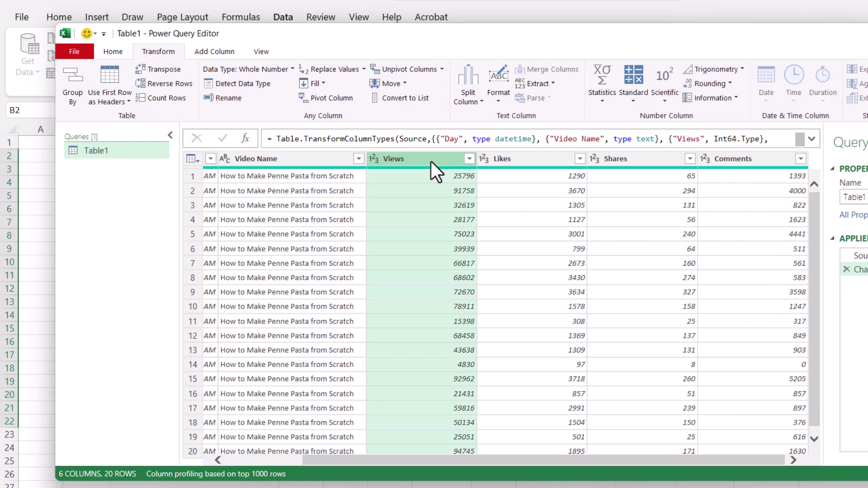
{"action": "left_click", "coordinate": [763, 158], "text": "shift"}
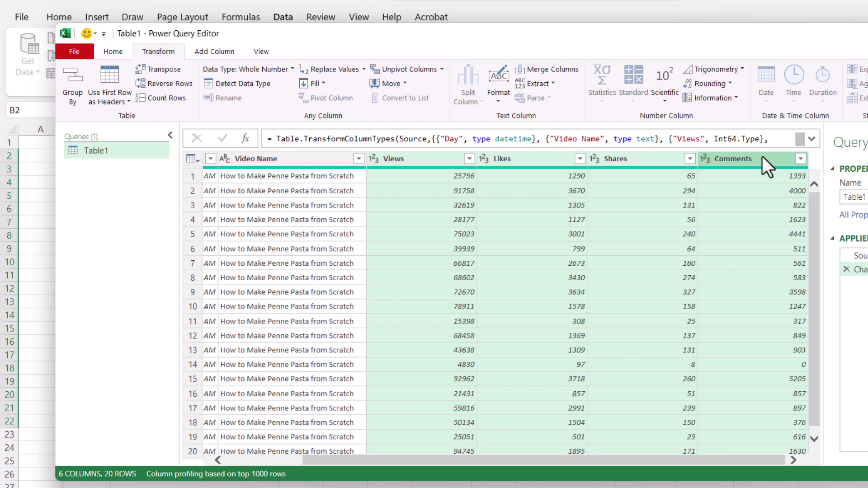
{"action": "left_click", "coordinate": [405, 66]}
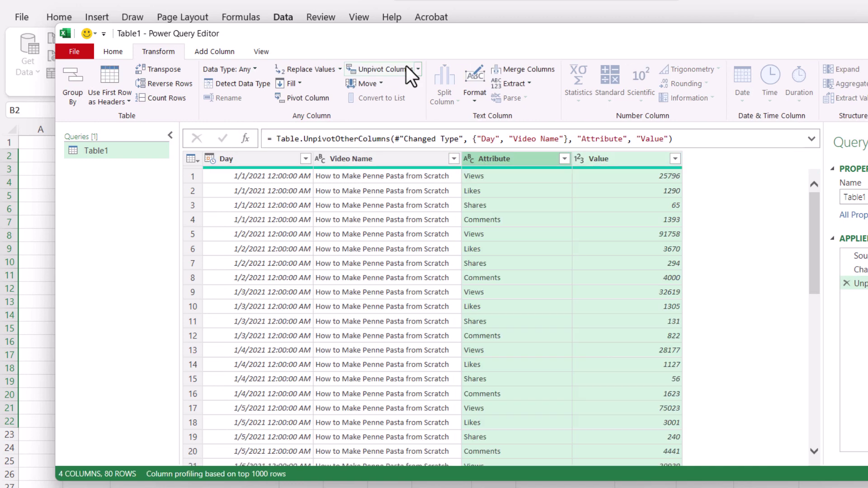
{"action": "left_click", "coordinate": [492, 174]}
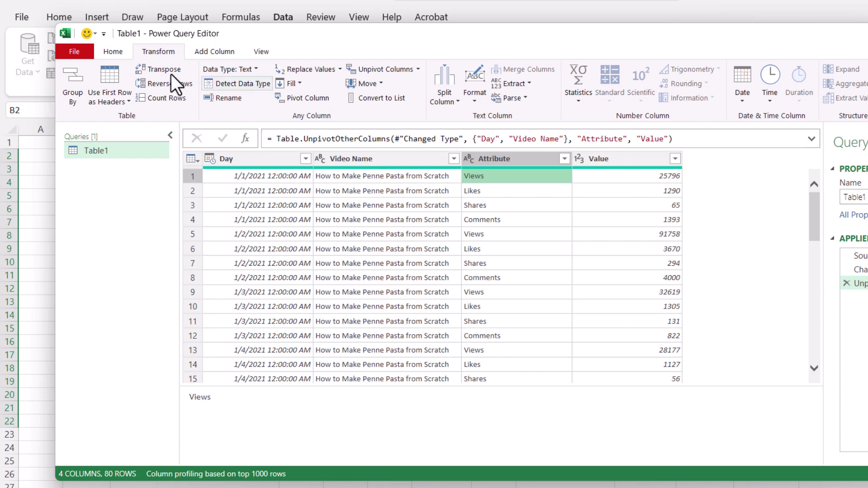
Close & Load the unpivoted query to the sheet and select the whole loaded table
{"action": "left_click", "coordinate": [112, 52]}
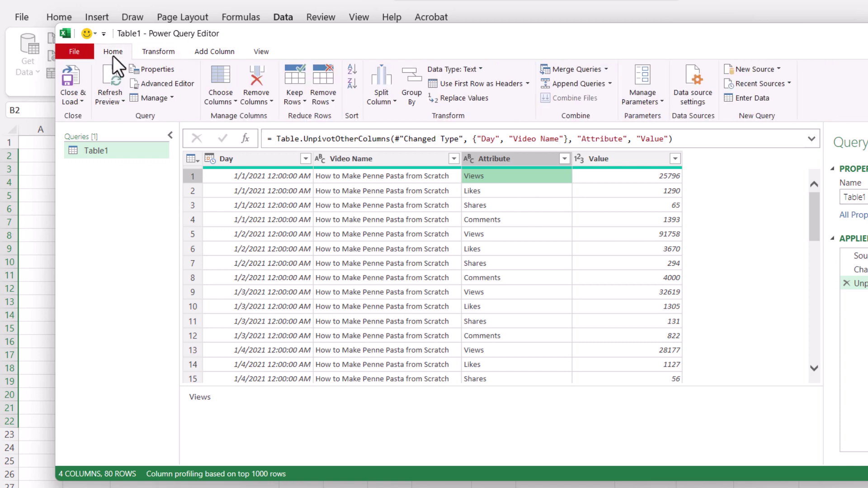
{"action": "left_click", "coordinate": [69, 75]}
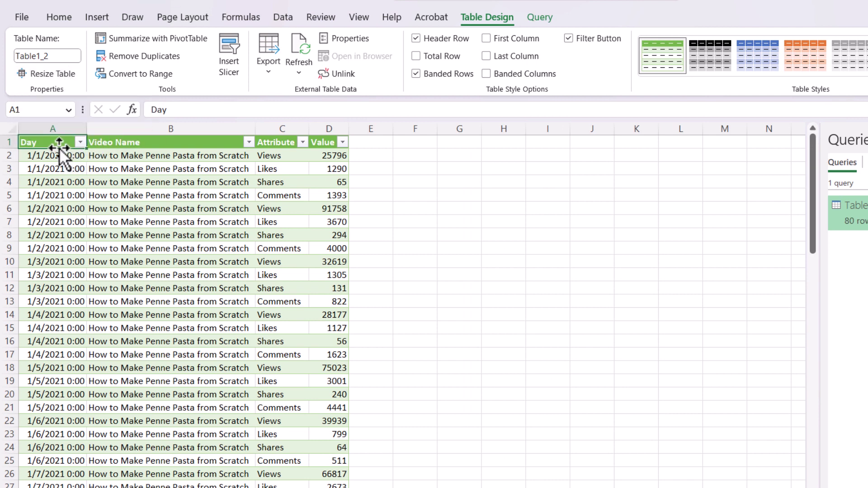
{"action": "key", "text": "ctrl+shift+Right"}
{"action": "key", "text": "ctrl+shift+Down"}
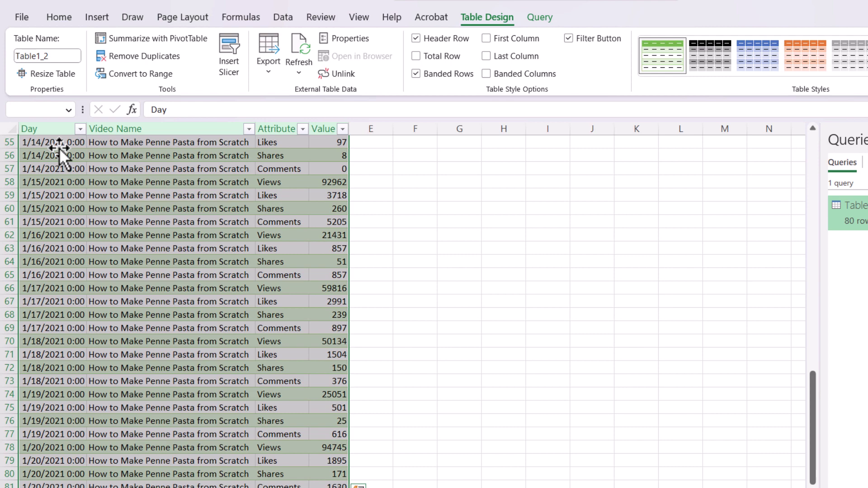
Insert an empty PivotTable from the selected table at cell F3 of this worksheet
{"action": "key", "text": "alt+n"}
{"action": "key", "text": "v"}
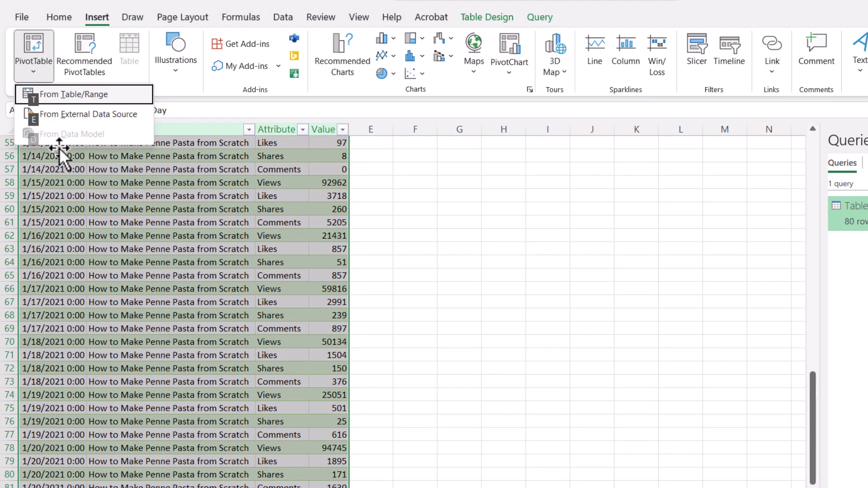
{"action": "key", "text": "t"}
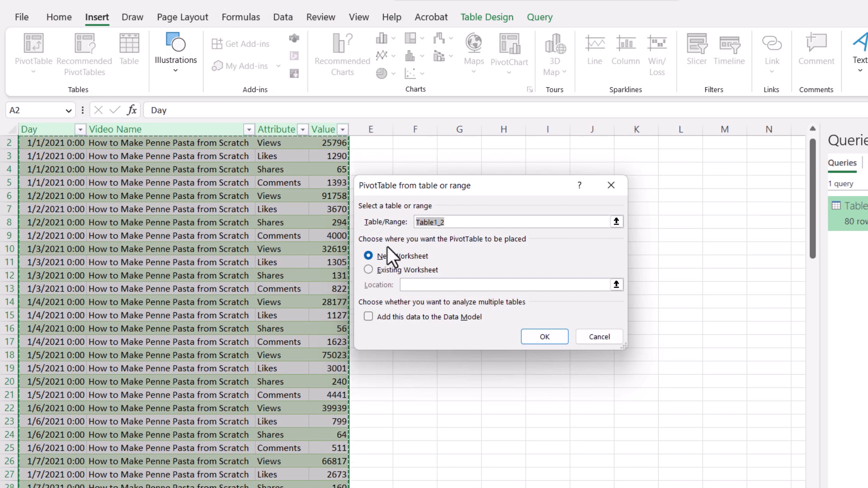
{"action": "left_click", "coordinate": [396, 271]}
{"action": "left_click", "coordinate": [415, 157]}
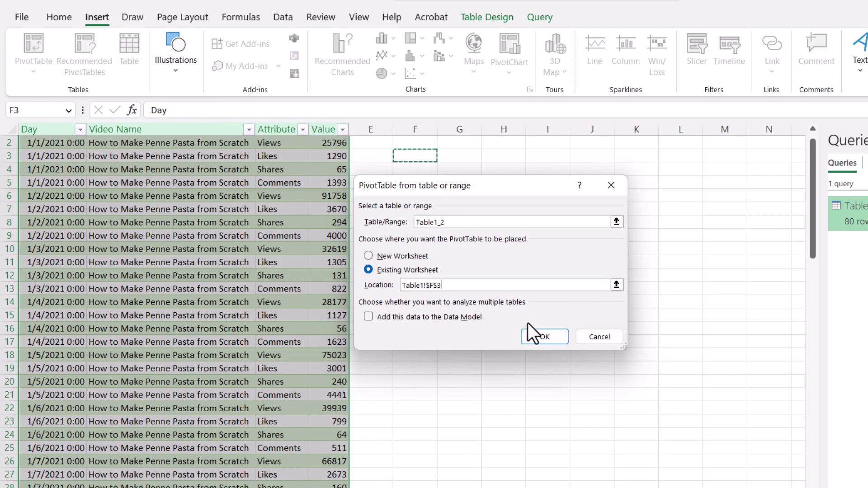
{"action": "left_click", "coordinate": [532, 334]}
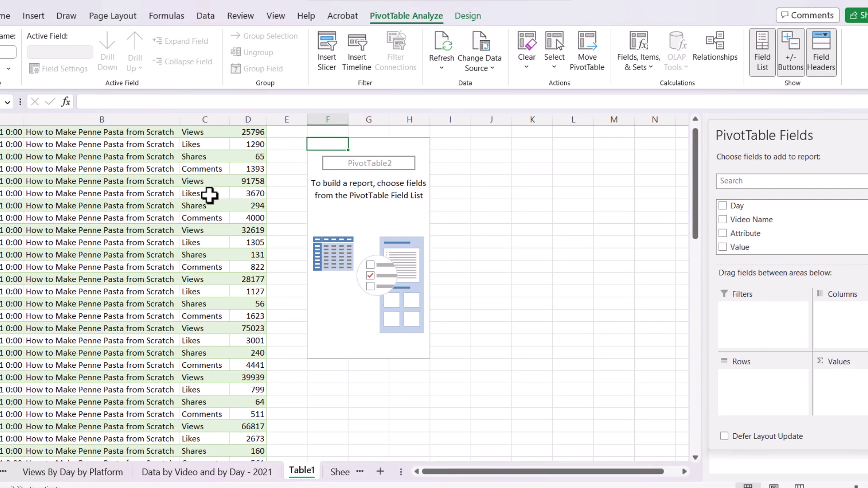
Rename the Value header to Amount and Attribute to Metric, then refresh the pivot table
{"action": "scroll", "coordinate": [221, 168], "scroll_direction": "up", "scroll_amount": 1}
{"action": "left_click", "coordinate": [246, 131]}
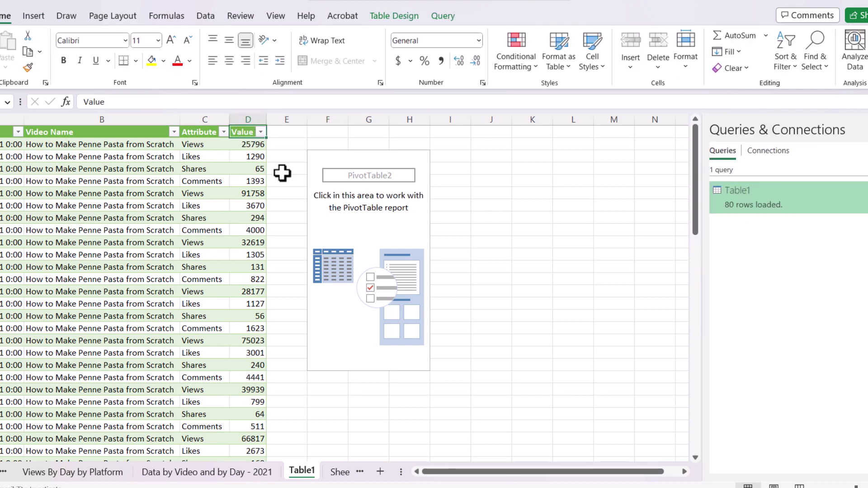
{"action": "type", "text": "Amount"}
{"action": "key", "text": "Return"}
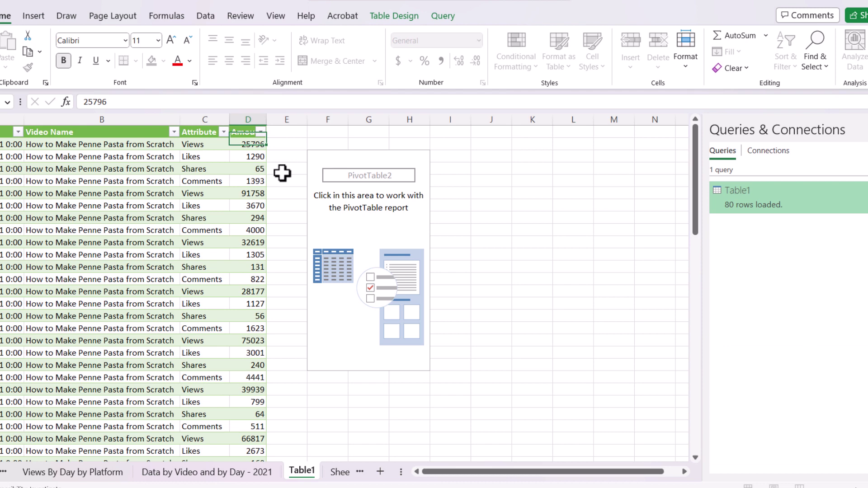
{"action": "key", "text": "Up"}
{"action": "key", "text": "Left"}
{"action": "type", "text": "Metric"}
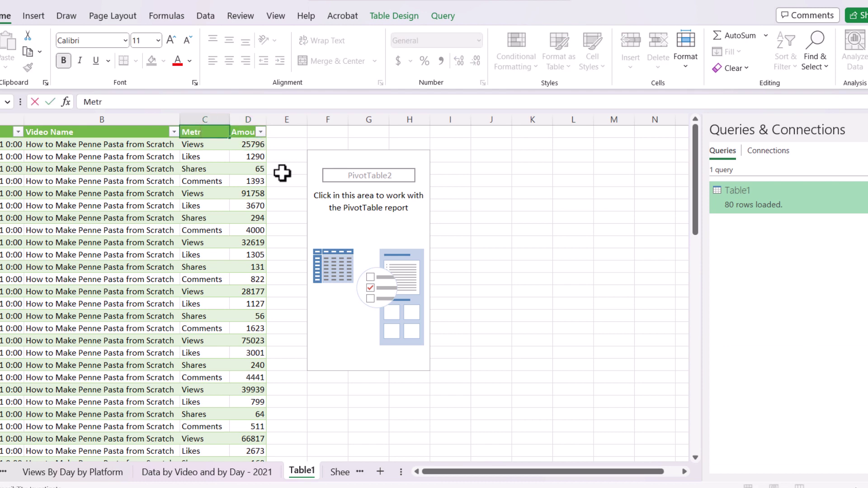
{"action": "key", "text": "Return"}
{"action": "right_click", "coordinate": [368, 194]}
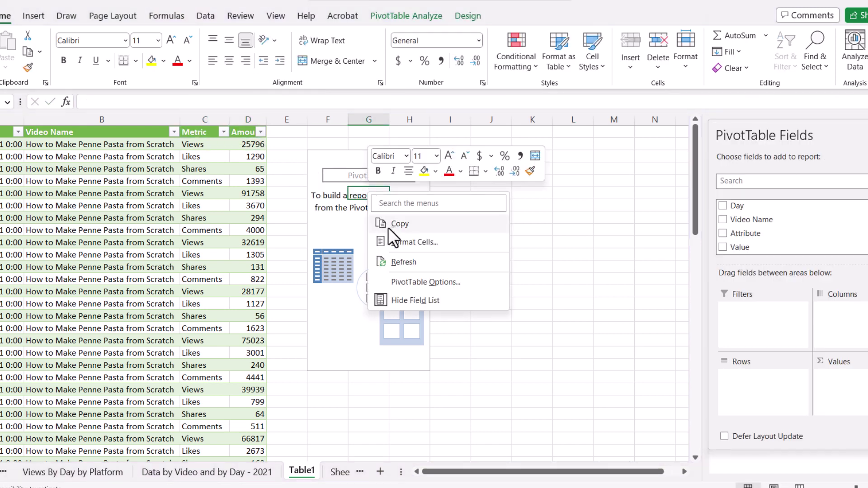
{"action": "left_click", "coordinate": [403, 257]}
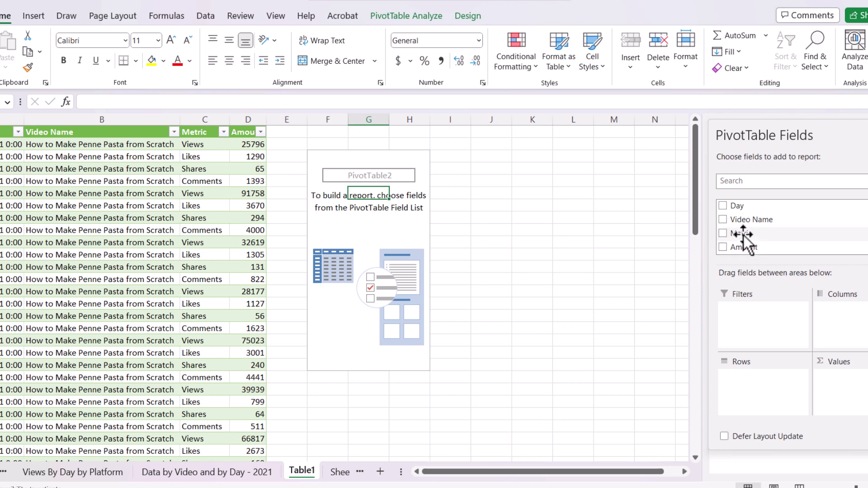
Lay out the pivot with Metric as a filter, Sum of Amount as values, and Day as rows
{"action": "left_click_drag", "start_coordinate": [744, 235], "coordinate": [758, 329]}
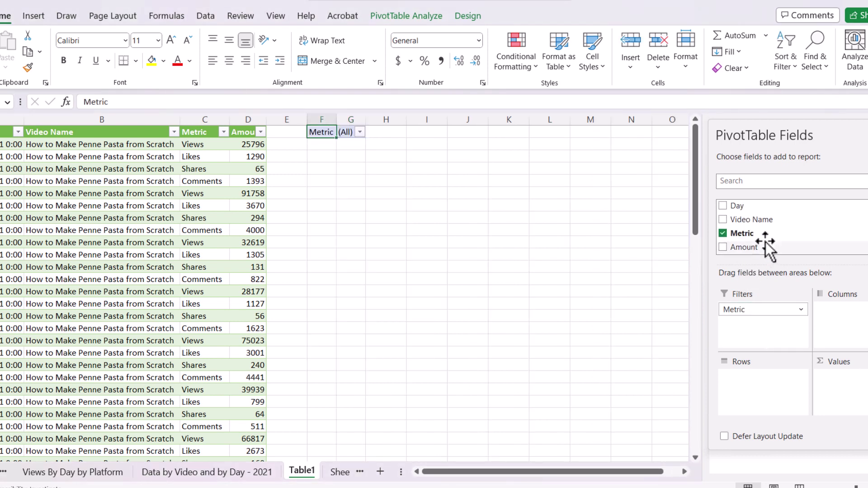
{"action": "left_click_drag", "start_coordinate": [768, 248], "coordinate": [842, 397]}
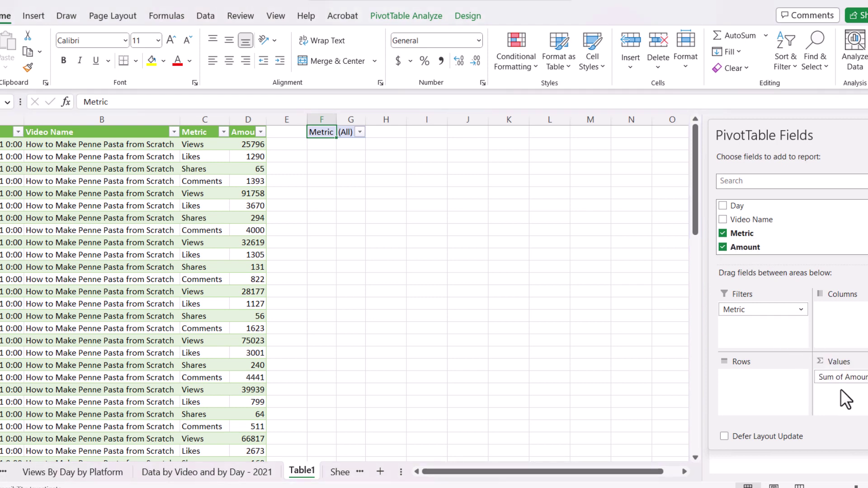
{"action": "left_click_drag", "start_coordinate": [740, 213], "coordinate": [761, 402]}
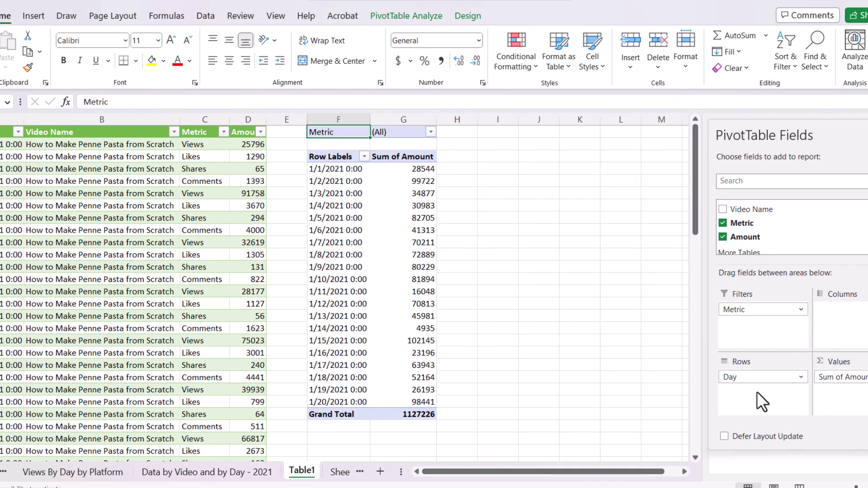
Filter the pivot's Metric to Comments, then change the filter to Shares only
{"action": "left_click", "coordinate": [430, 132]}
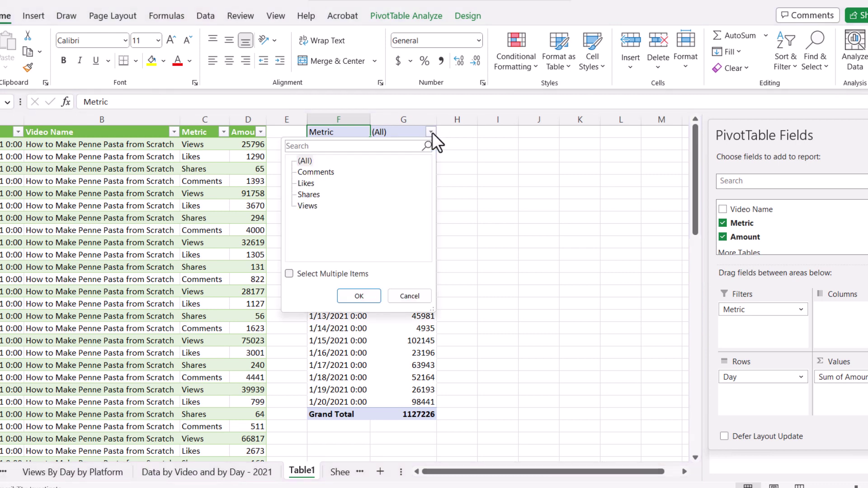
{"action": "left_click", "coordinate": [318, 173]}
{"action": "left_click", "coordinate": [357, 297]}
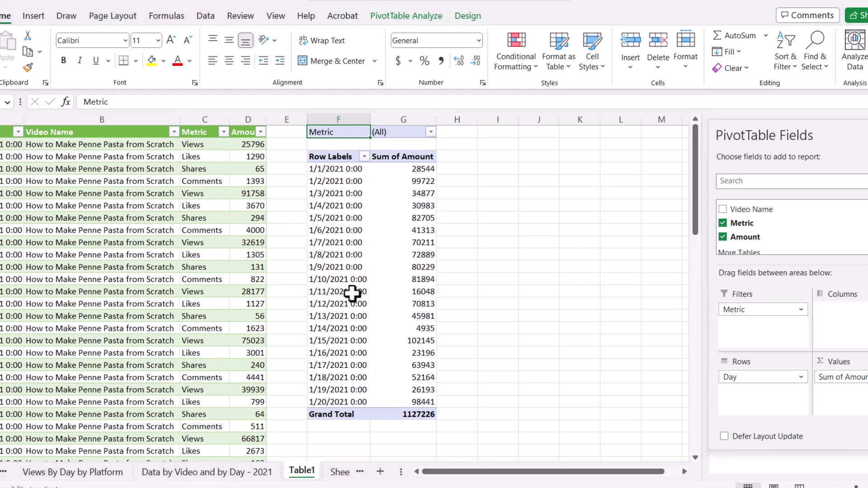
{"action": "left_click", "coordinate": [430, 131]}
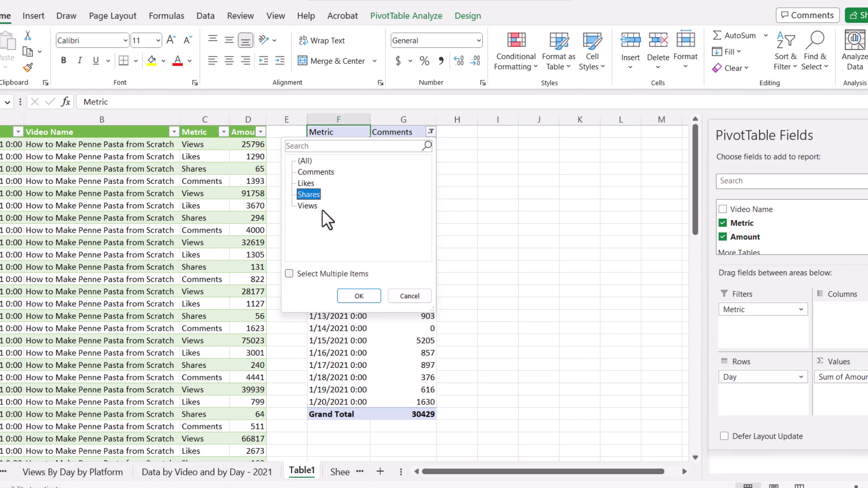
{"action": "left_click", "coordinate": [361, 298]}
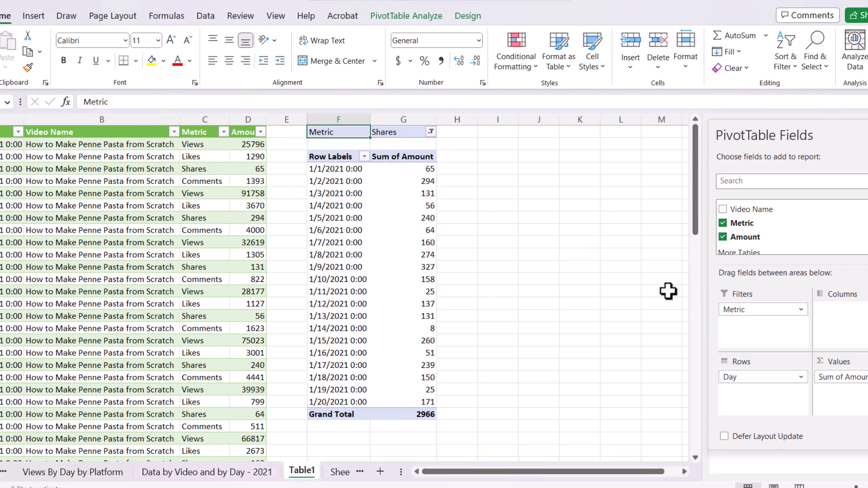
Move Metric to Columns so each day's Amount splits into Comments, Likes, Shares and Views
{"action": "left_click_drag", "start_coordinate": [755, 228], "coordinate": [844, 325]}
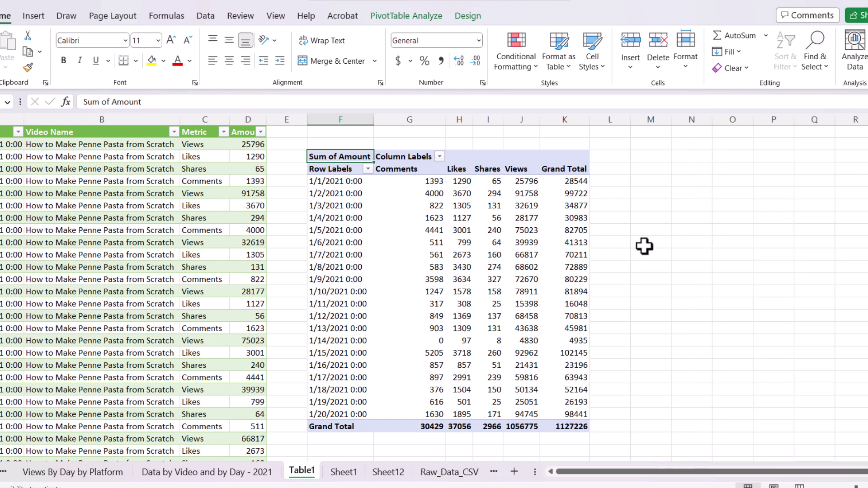
{"action": "mouse_move", "coordinate": [509, 244]}
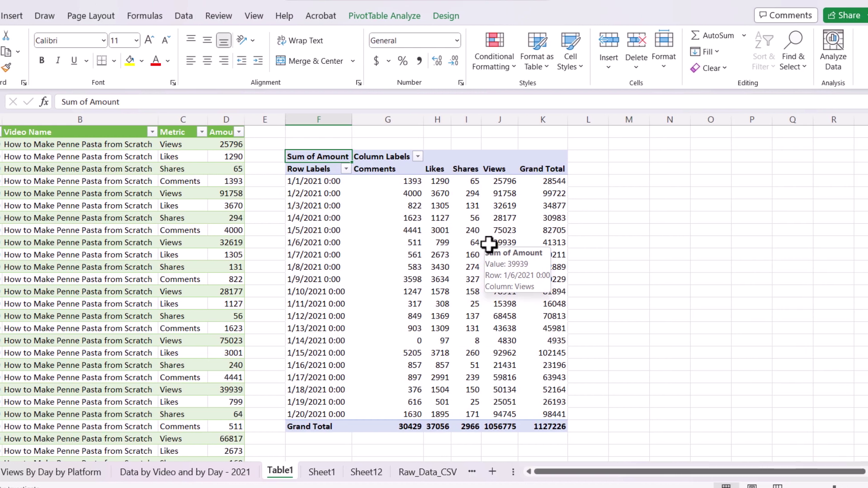
{"action": "left_click_drag", "start_coordinate": [414, 170], "coordinate": [517, 170]}
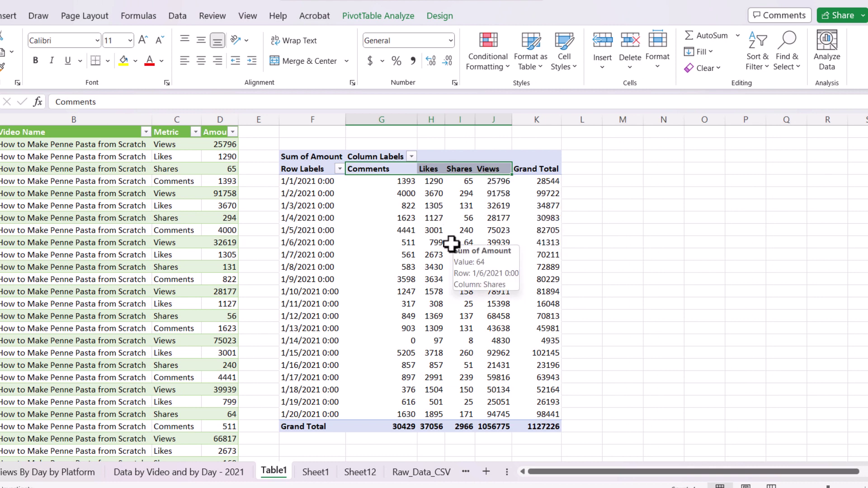
{"action": "left_click", "coordinate": [402, 194]}
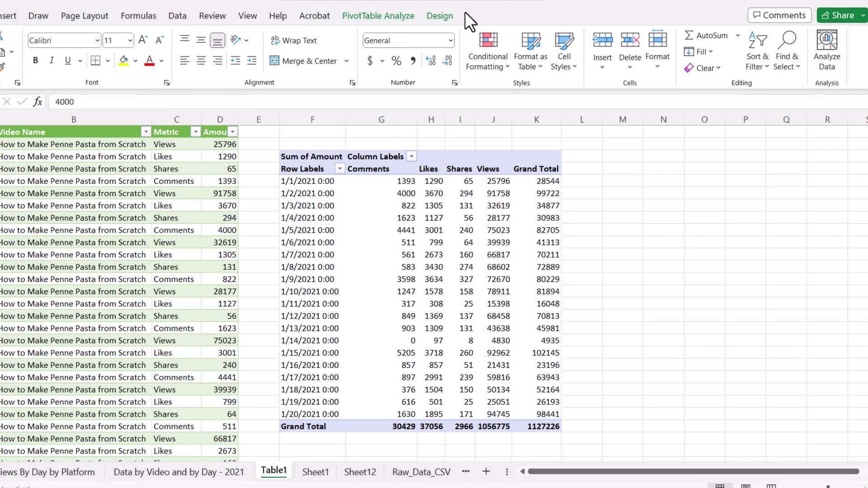
{"action": "left_click", "coordinate": [371, 18]}
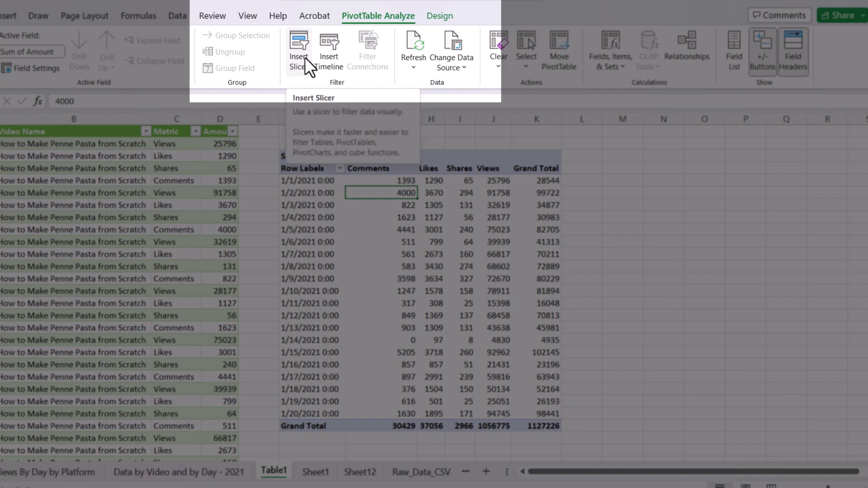
Insert a Metric slicer, shorten it, and place it beside the pivot table
{"action": "left_click", "coordinate": [305, 57]}
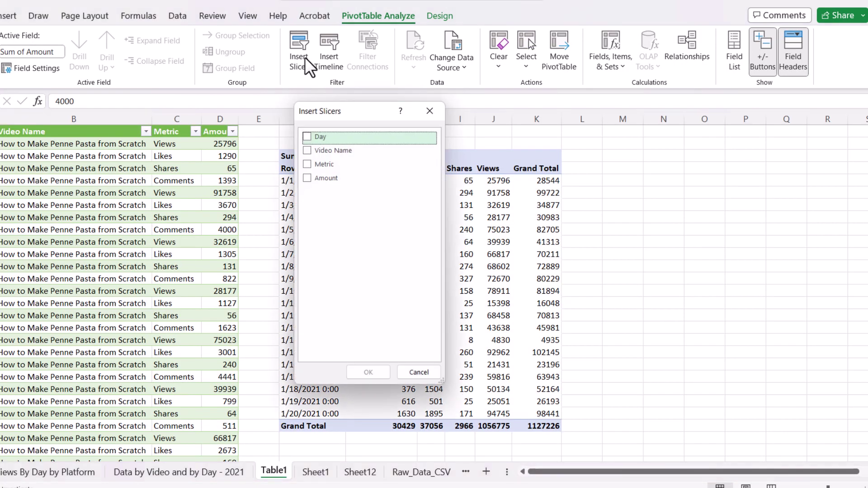
{"action": "left_click", "coordinate": [308, 166]}
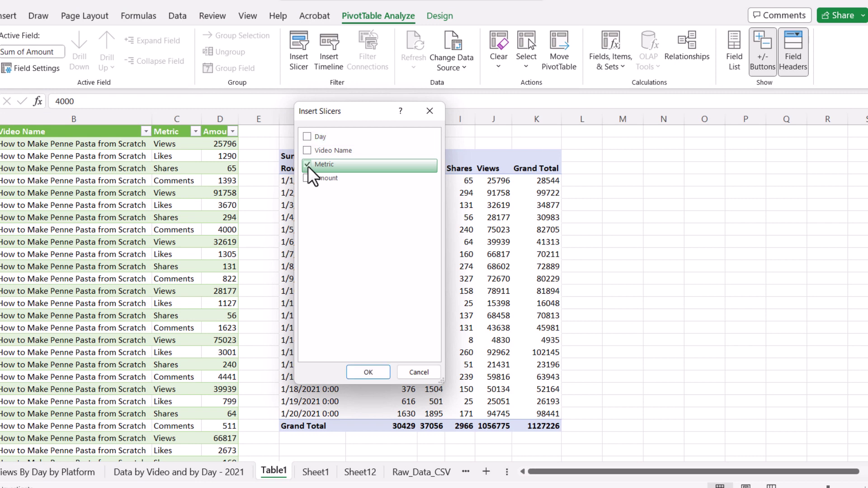
{"action": "left_click", "coordinate": [367, 373]}
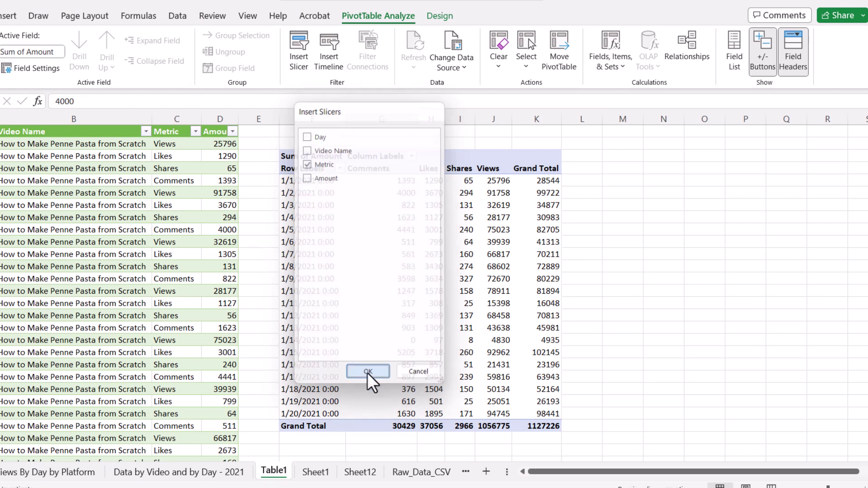
{"action": "left_click_drag", "start_coordinate": [418, 378], "coordinate": [422, 313]}
{"action": "left_click_drag", "start_coordinate": [396, 218], "coordinate": [625, 156]}
{"action": "left_click", "coordinate": [648, 307]}
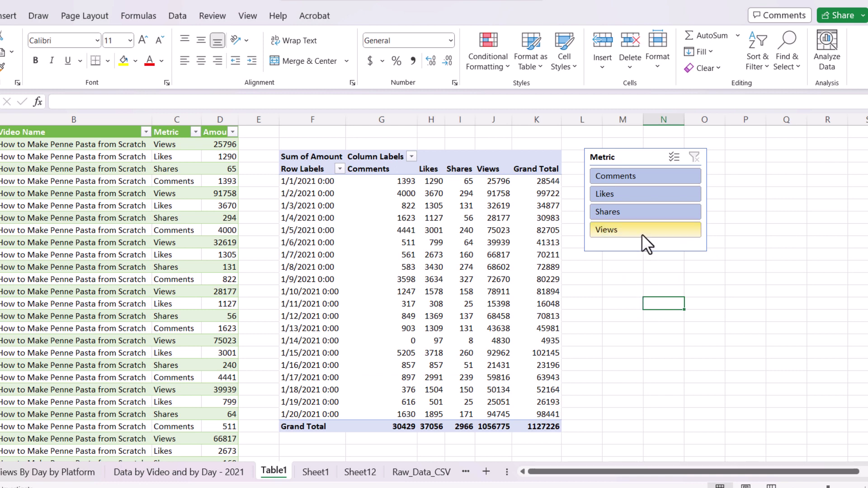
Test the slicer with Views, Comments, Likes and Shares, then clear the Metric filter
{"action": "left_click", "coordinate": [647, 244]}
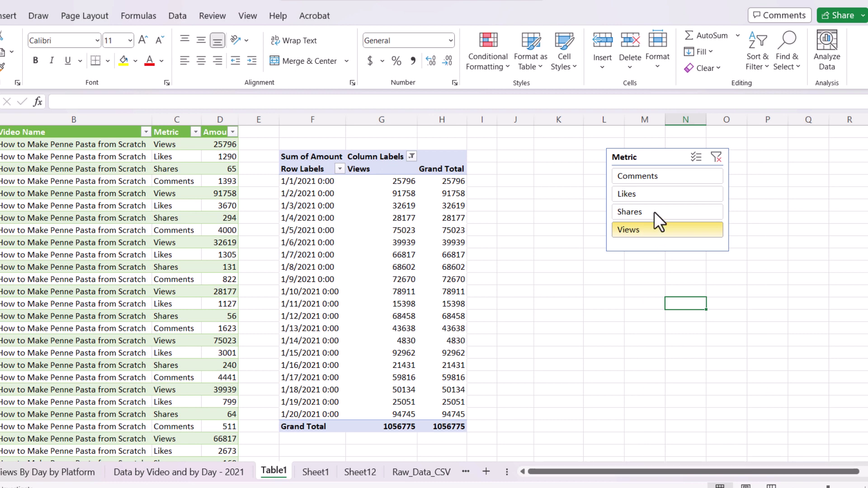
{"action": "left_click", "coordinate": [662, 179], "text": "ctrl"}
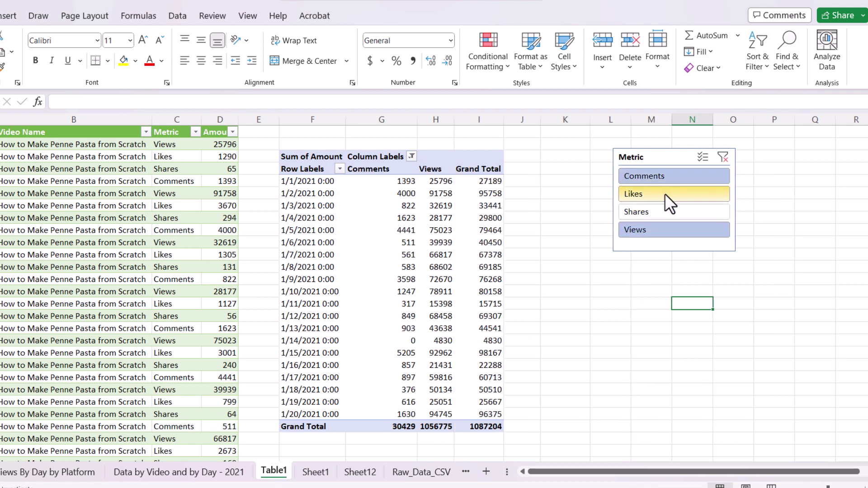
{"action": "left_click", "coordinate": [664, 193]}
{"action": "left_click", "coordinate": [667, 212]}
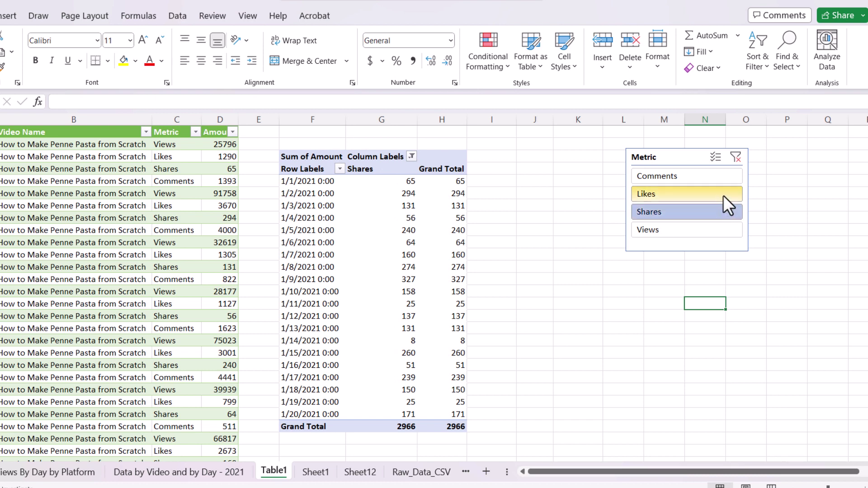
{"action": "left_click", "coordinate": [735, 157]}
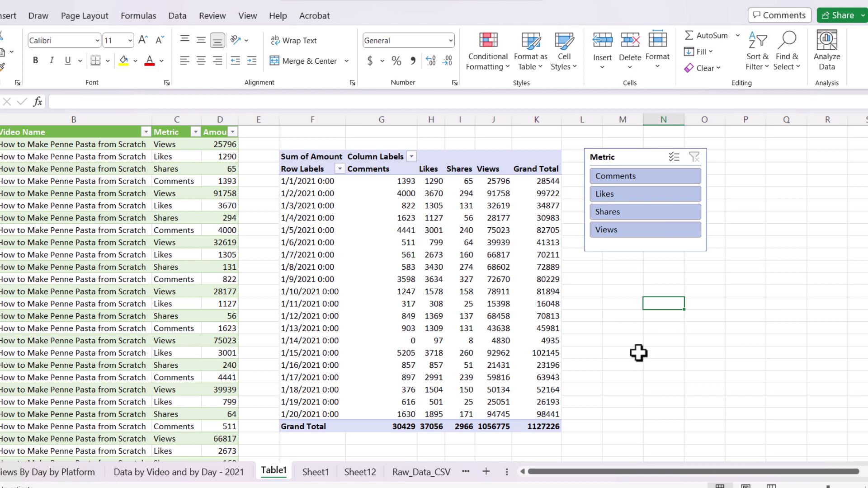